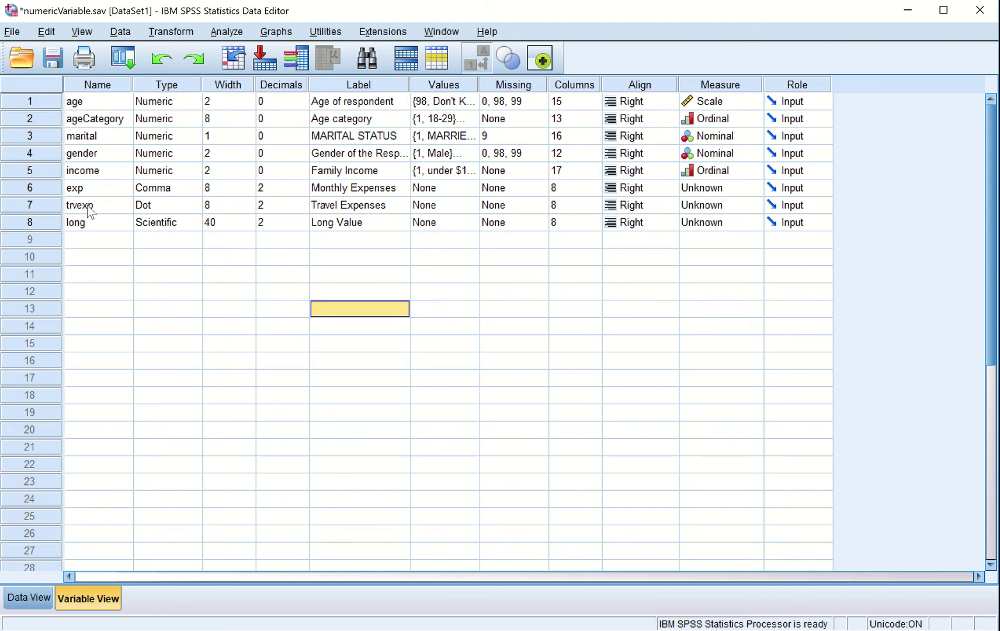
- Keep long's type as Scientific and display the ten cases in the data grid
click(190, 222)
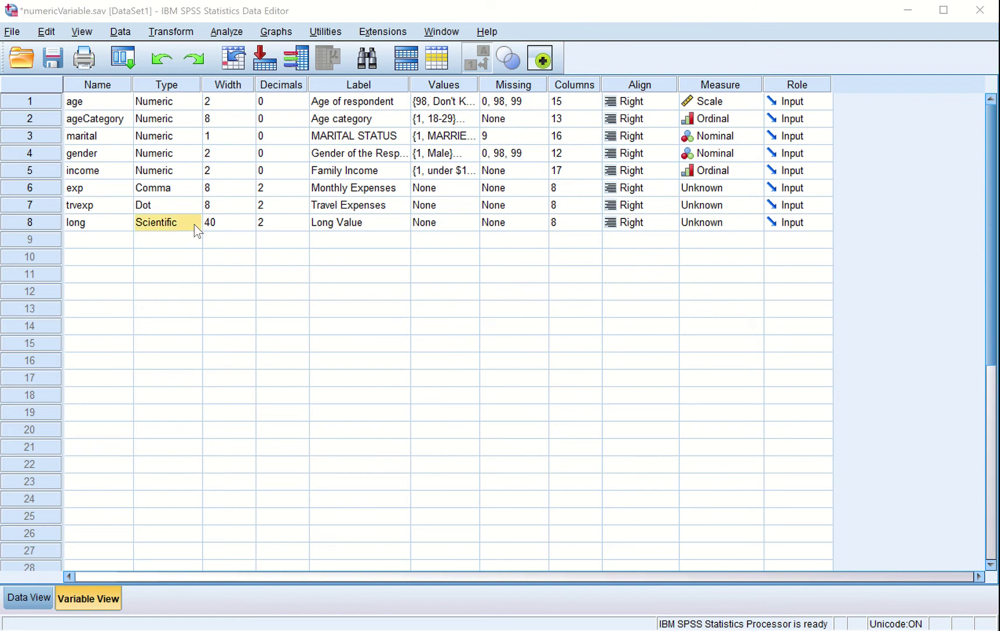
click(197, 222)
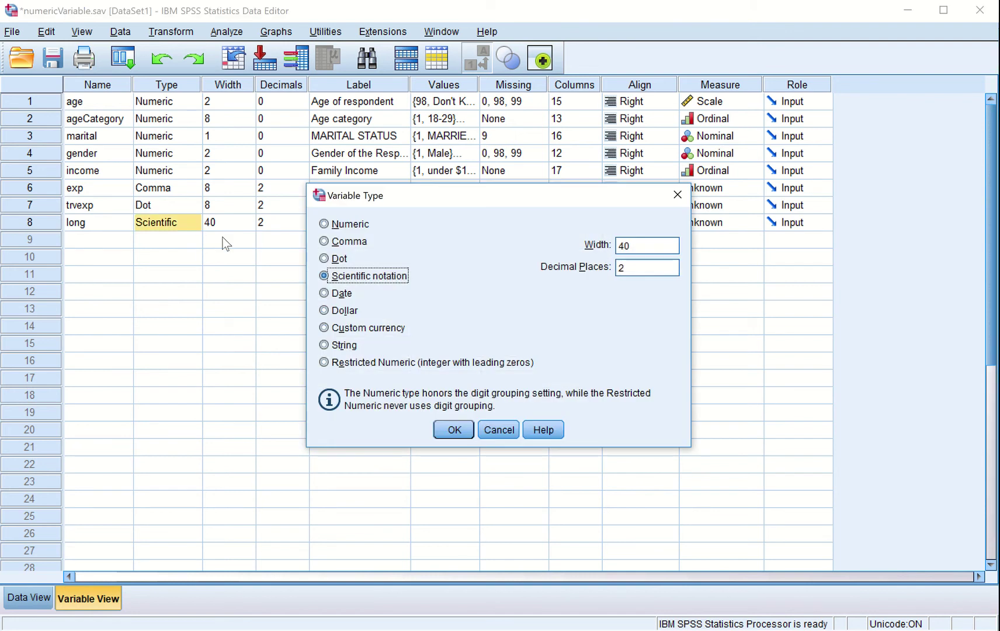
click(499, 431)
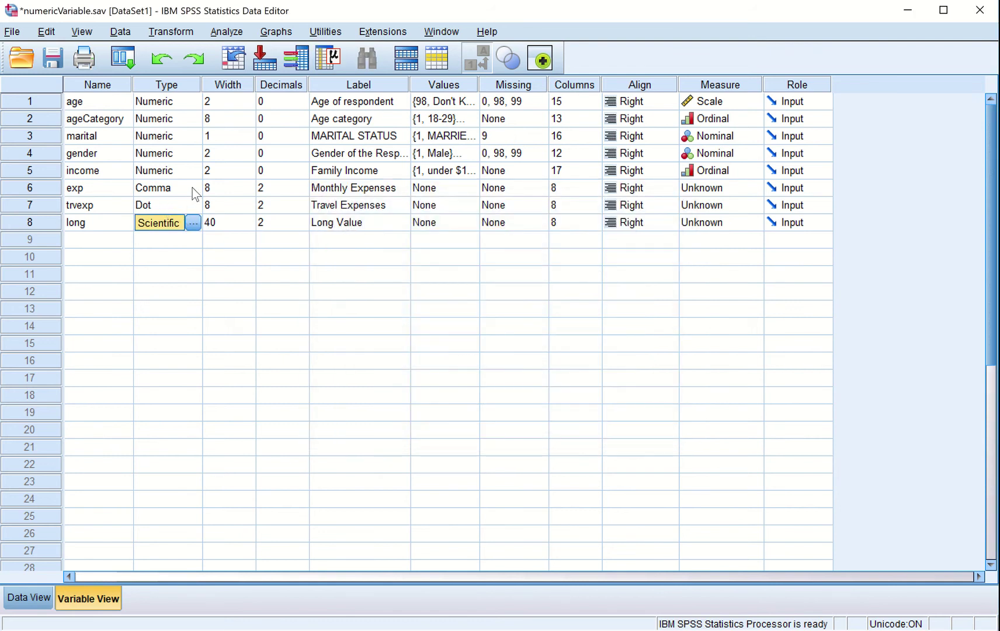
click(26, 597)
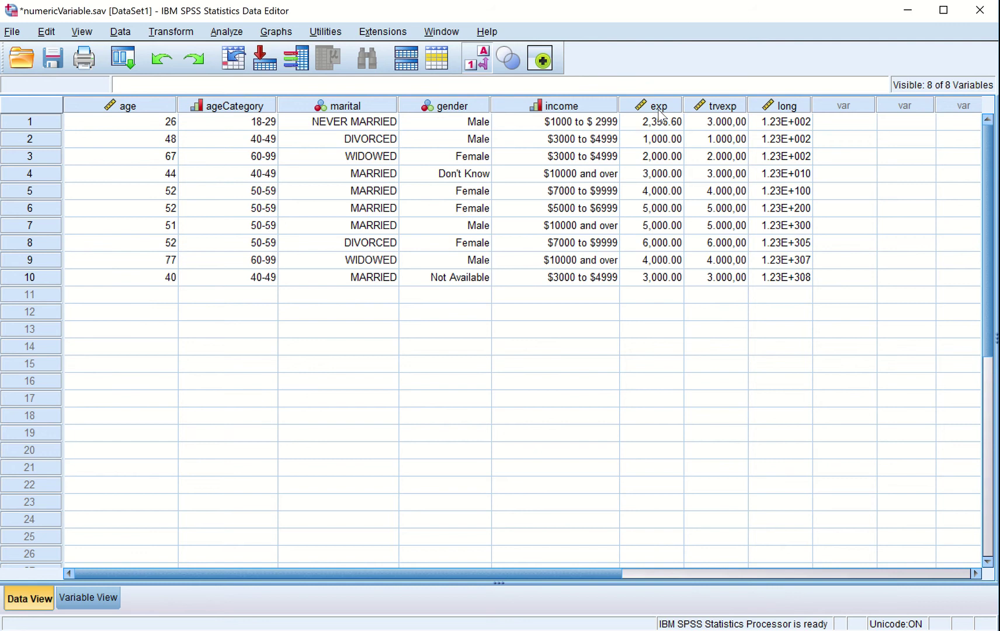
mouse_move(662, 114)
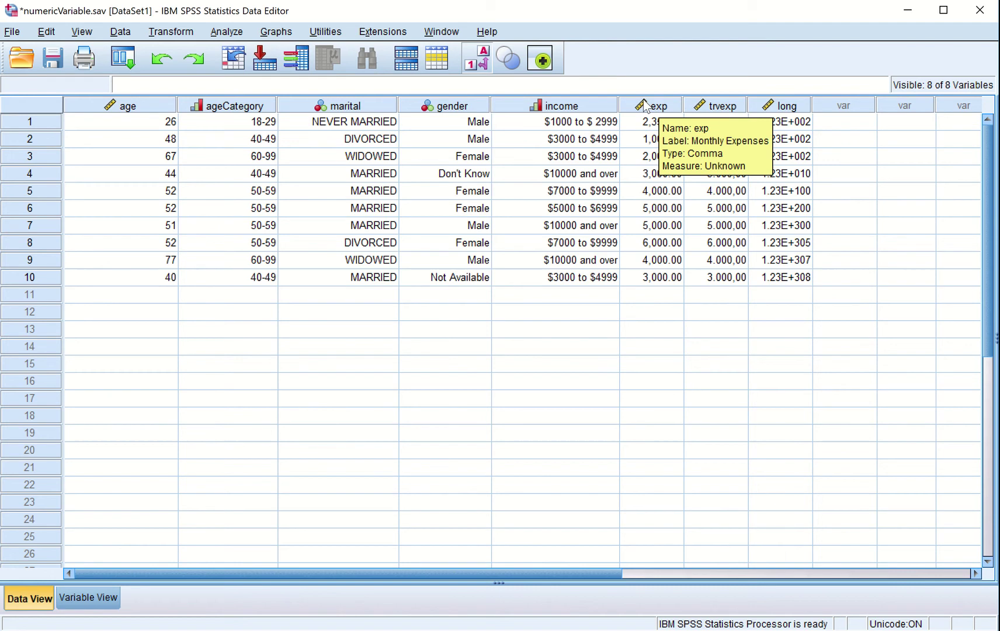
mouse_move(716, 110)
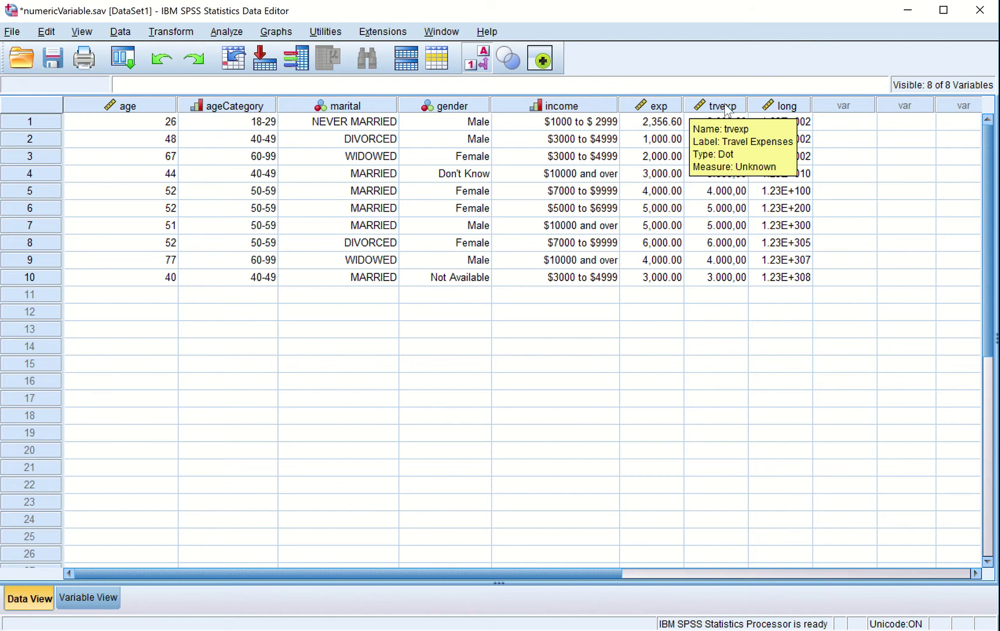
mouse_move(778, 111)
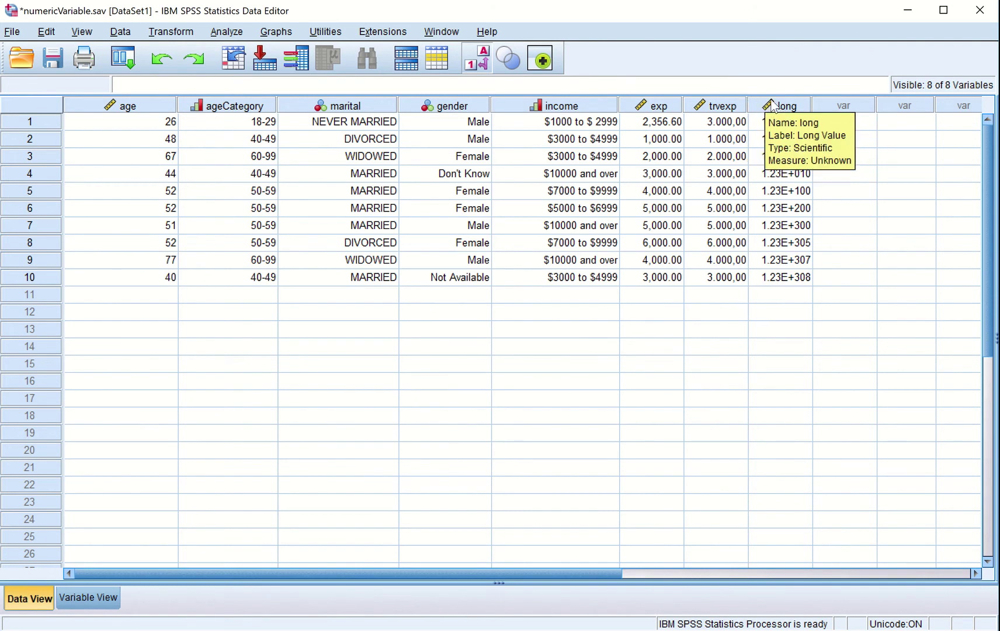
- In Variable View, set the Measure of exp, trvexp and long to Scale
click(98, 600)
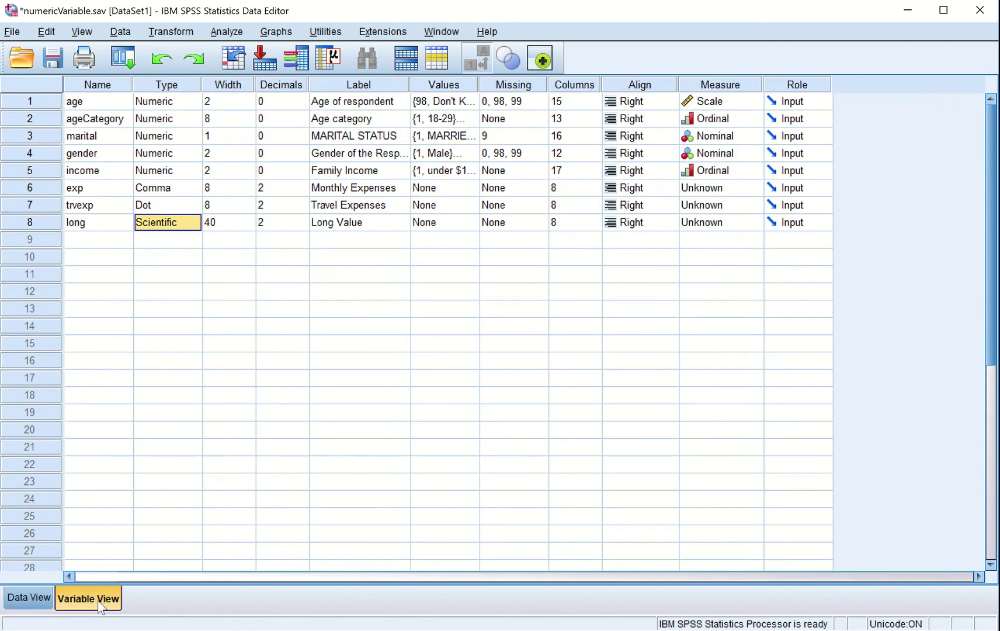
click(740, 187)
click(737, 209)
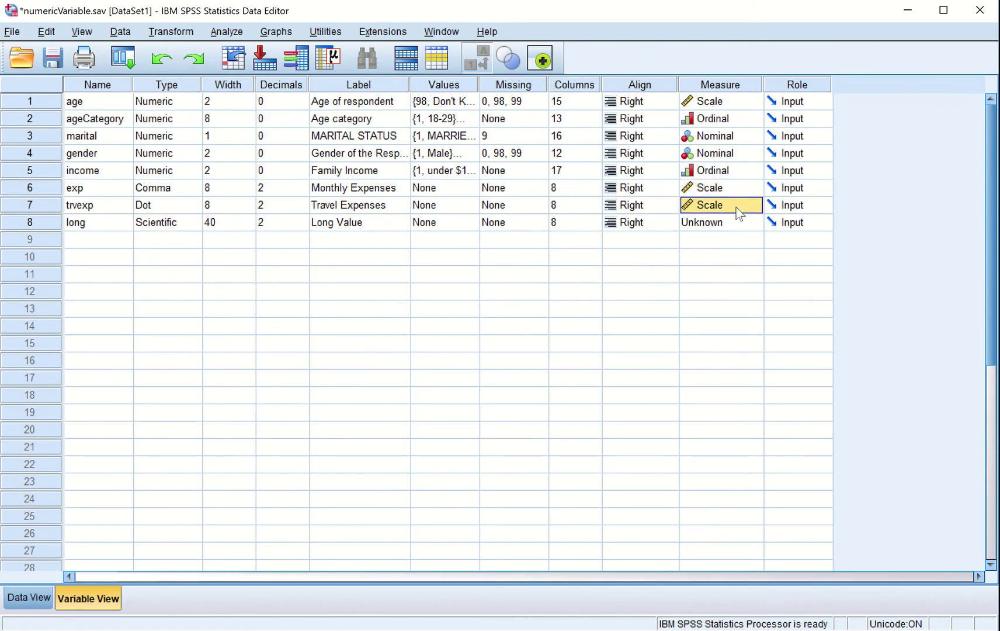
click(736, 222)
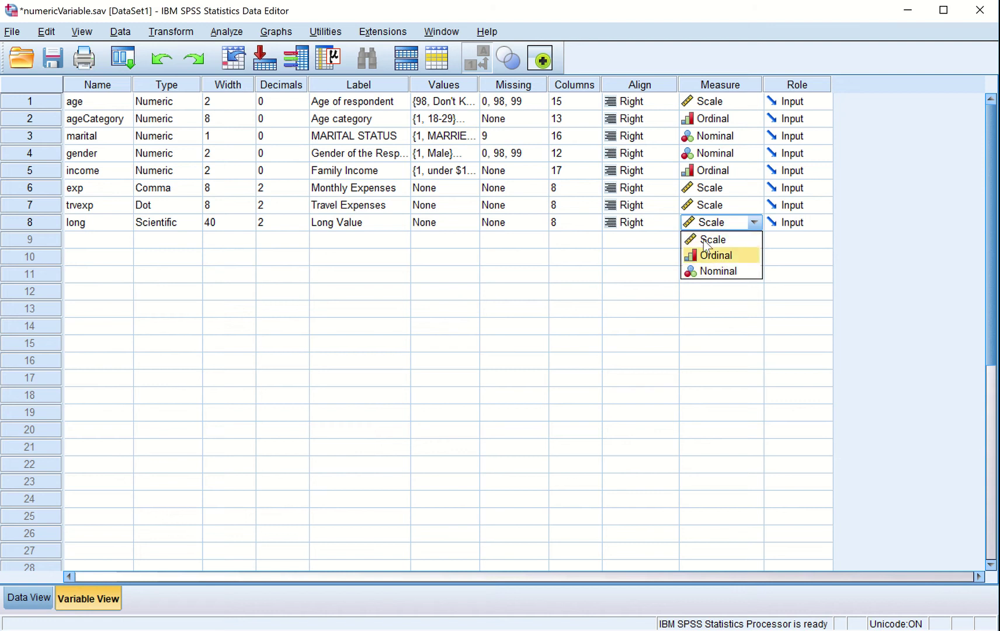
click(709, 240)
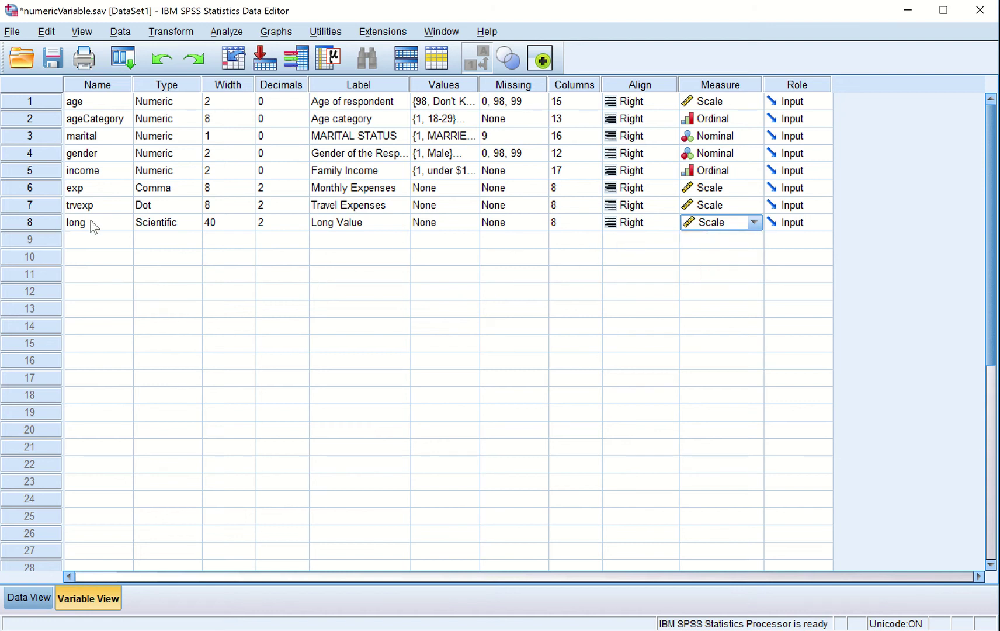
- Recheck that long, trvexp and exp each keep the Scale measurement level
click(163, 228)
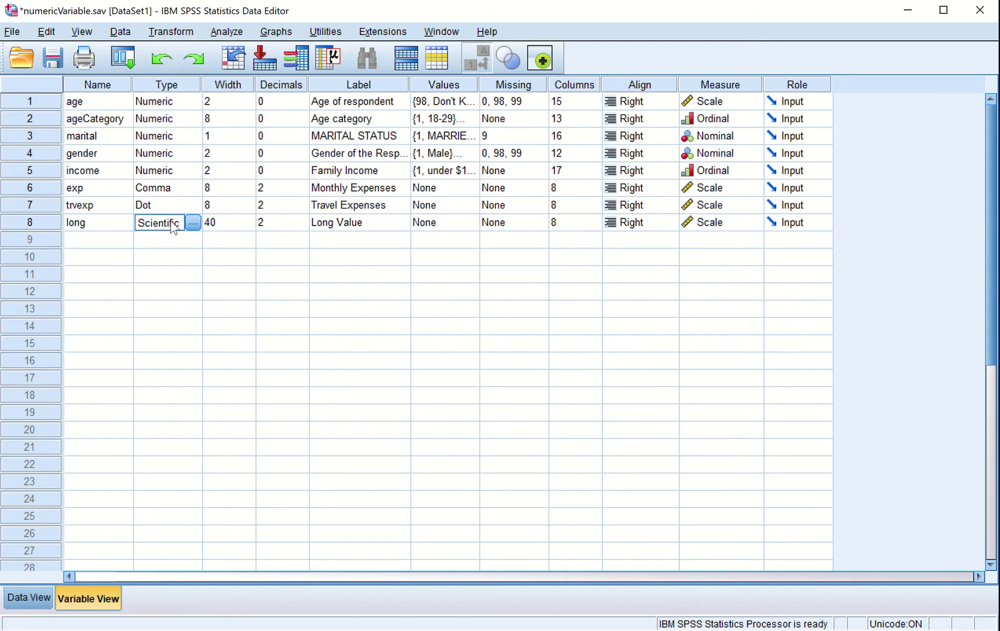
click(698, 223)
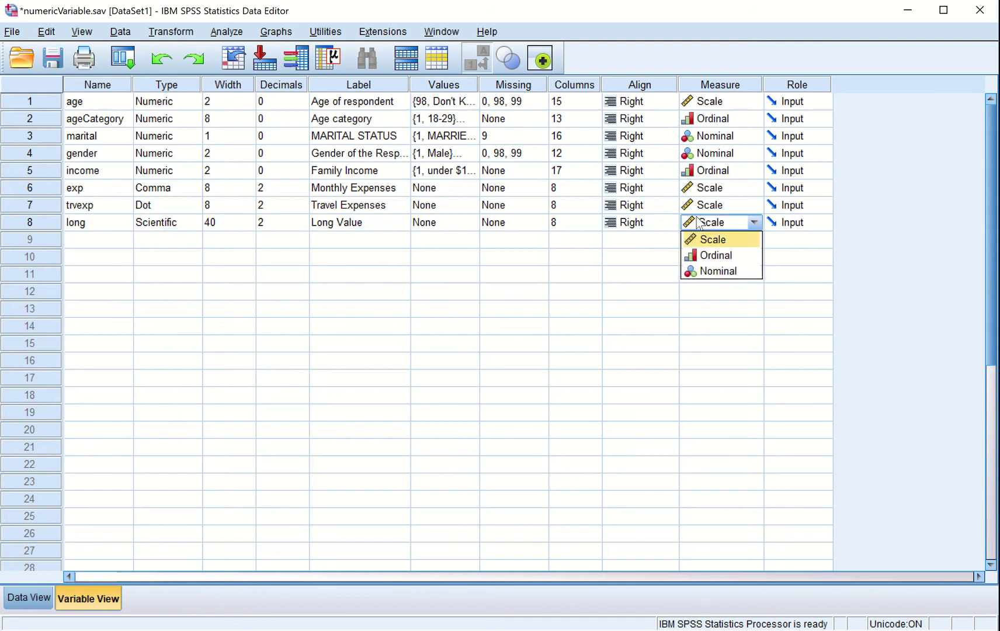
click(698, 223)
click(185, 206)
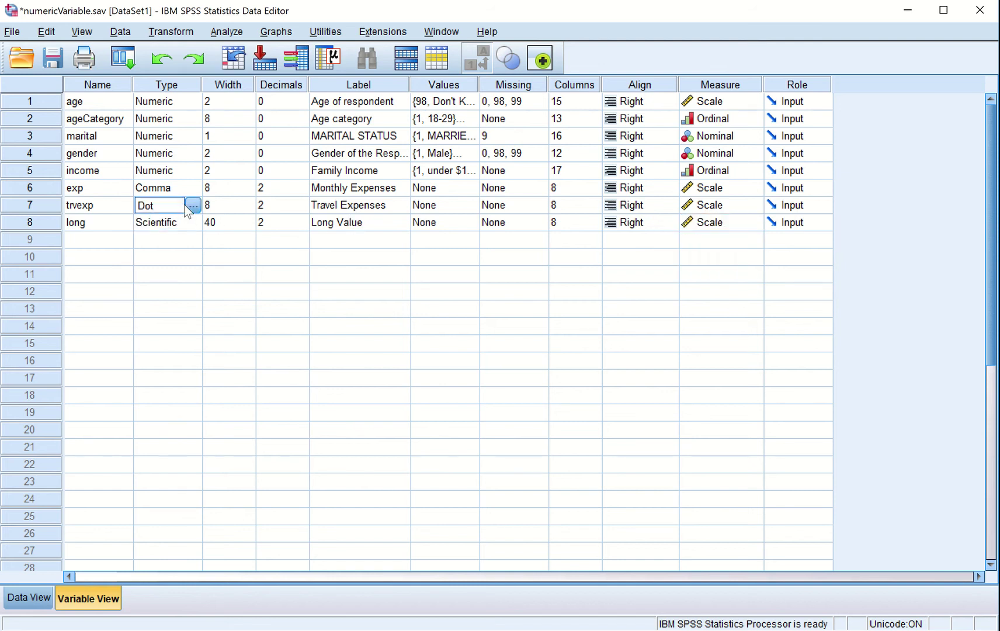
click(731, 204)
click(732, 204)
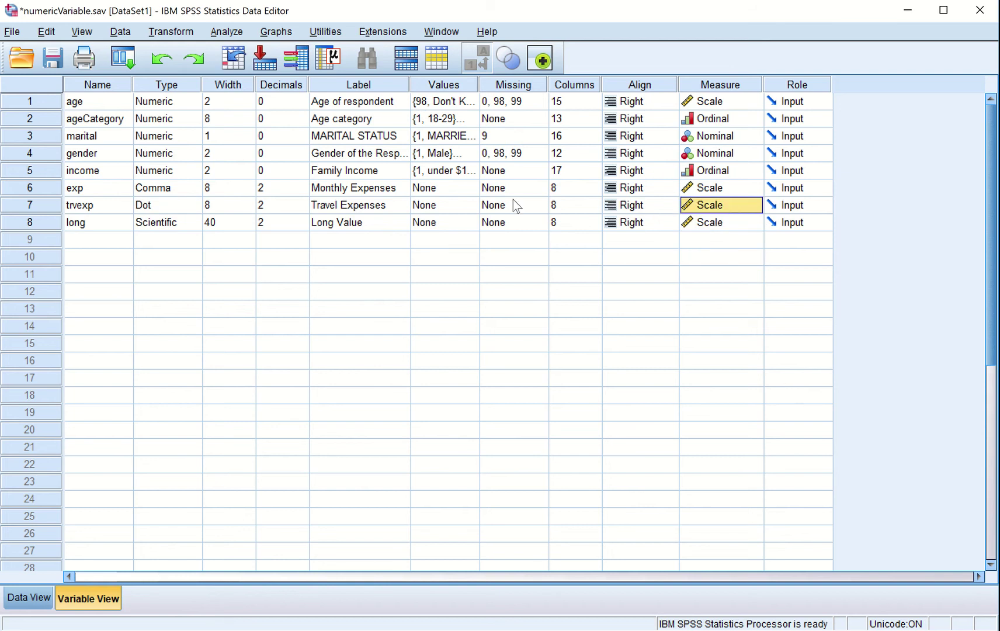
click(168, 193)
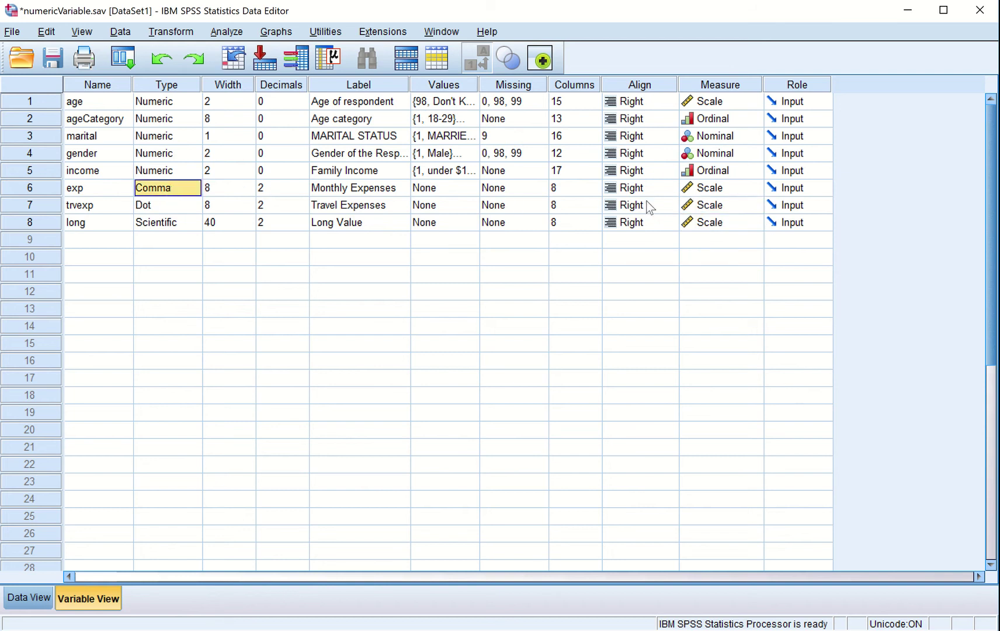
click(718, 191)
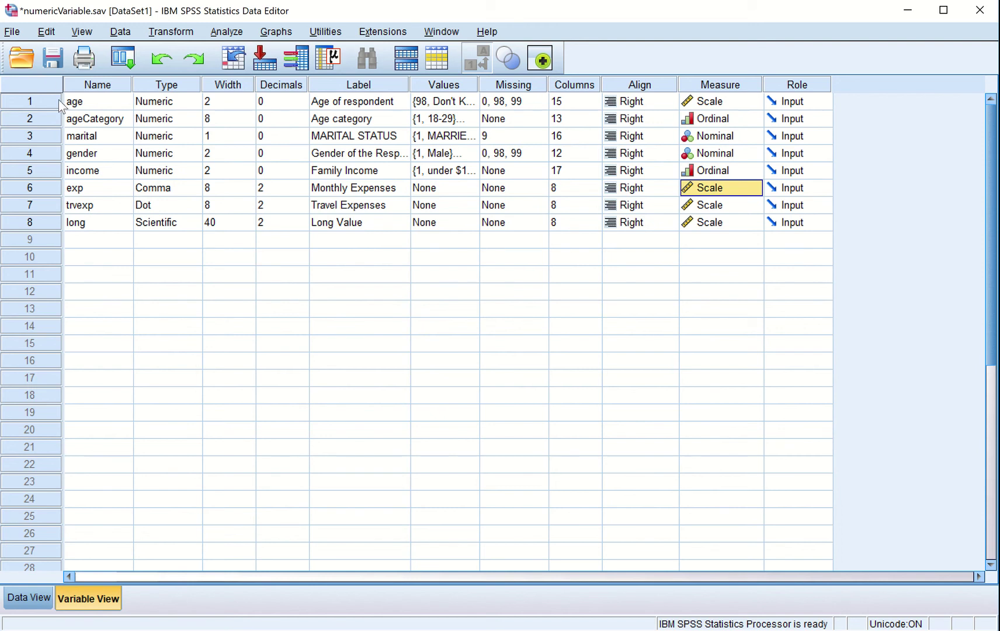
- Save the dataset as numericVariable.sav and minimize the Output Viewer window
click(53, 59)
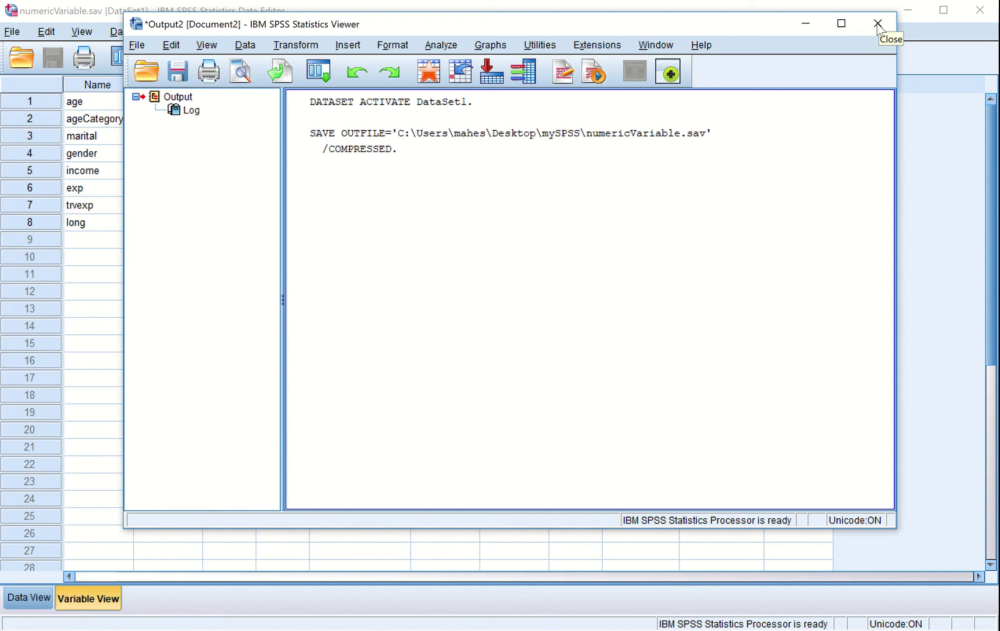
click(806, 24)
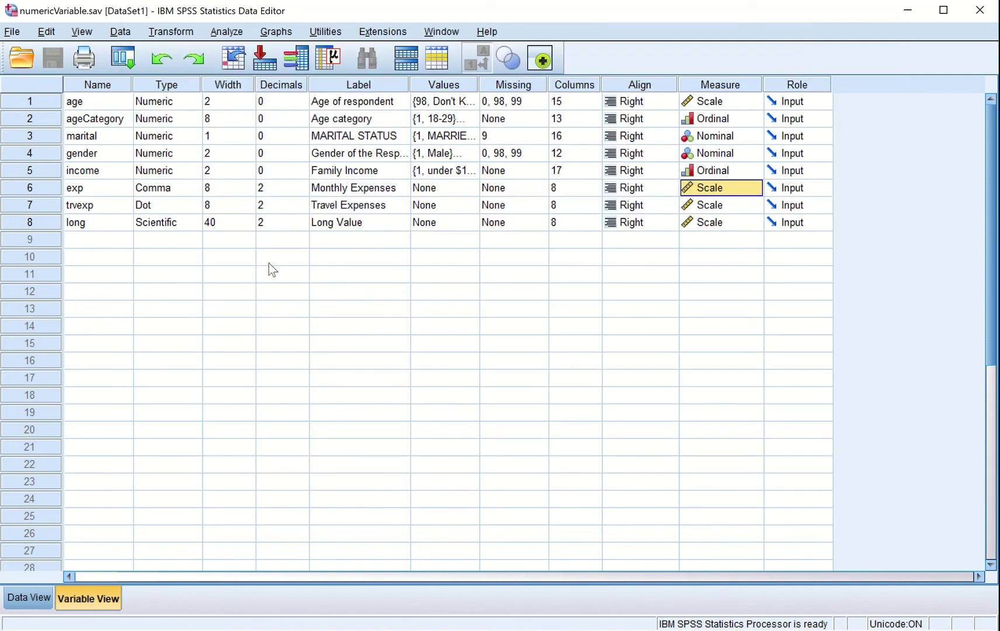
- Add a ninth variable named purdate in row 9, labelled 'Date of Purchase'
click(98, 238)
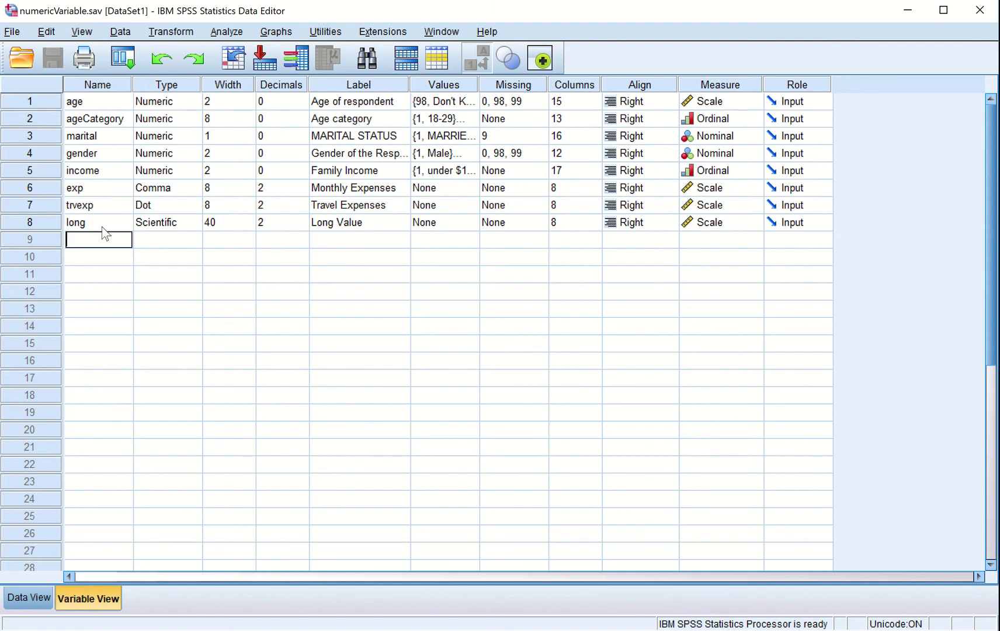
text(purdate)
click(351, 240)
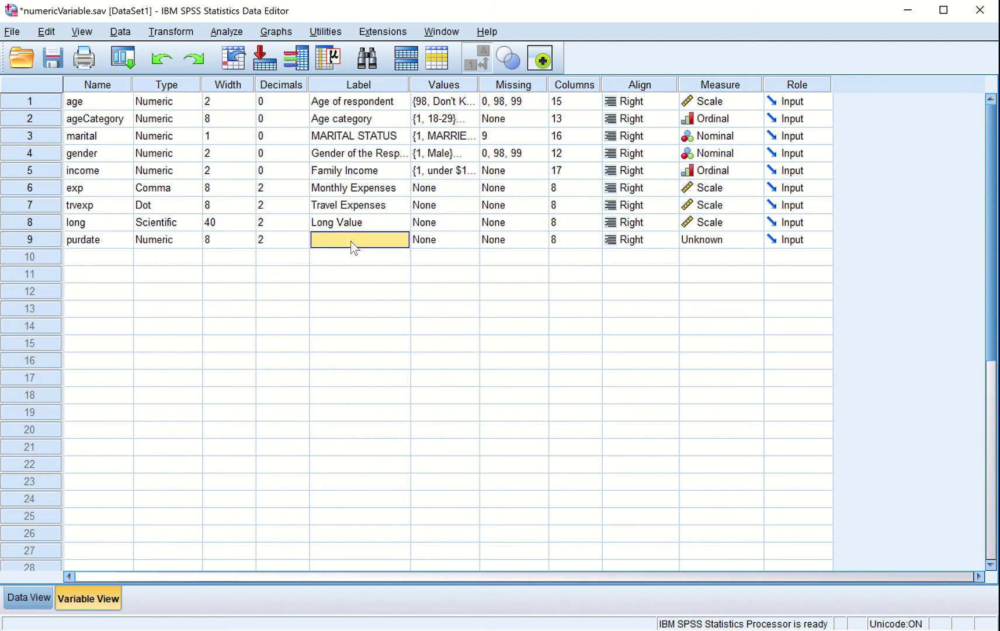
click(351, 241)
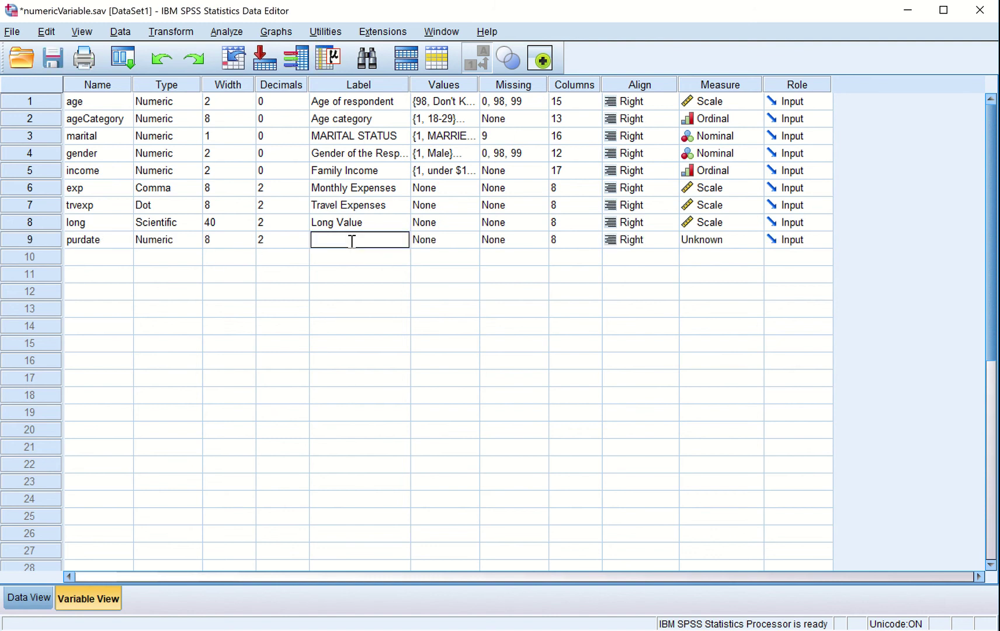
text(Date of Purchase)
- Set purdate's type to Date in dd-mmm-yyyy format, with width 11 and 0 decimals
double_click(186, 238)
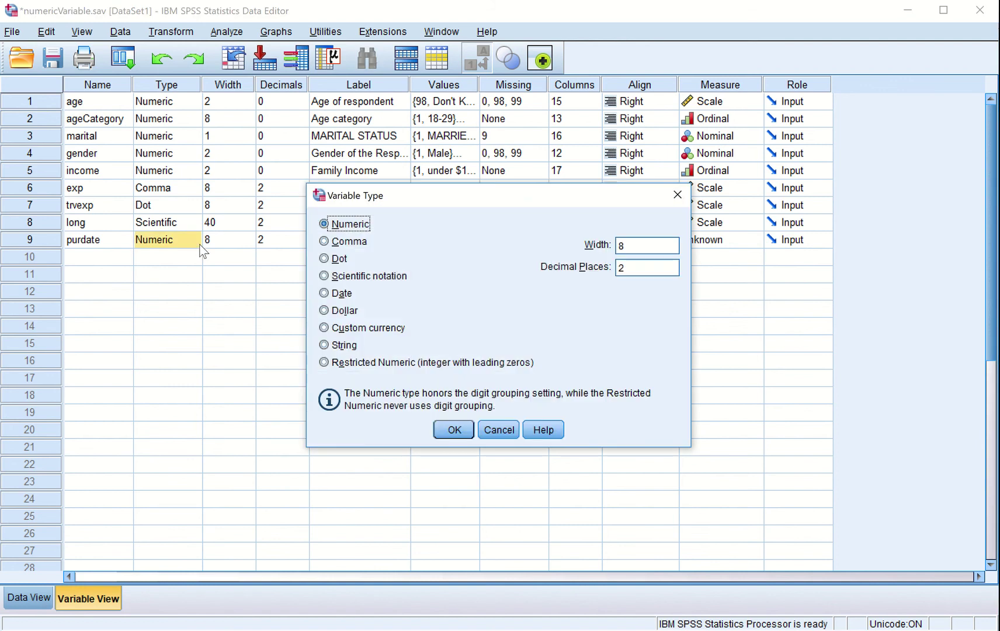
click(325, 295)
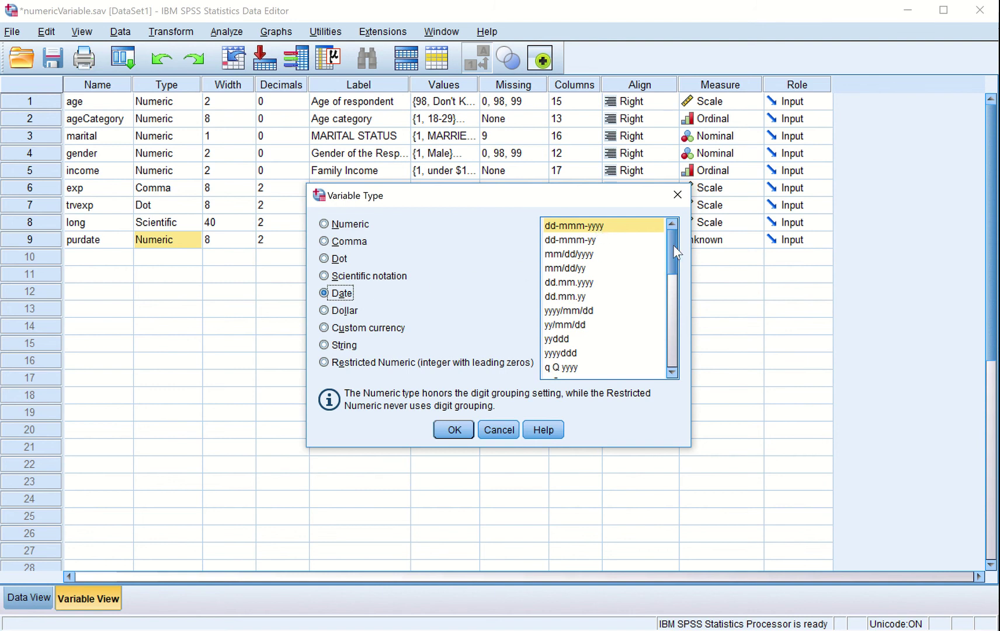
mouse_move(673, 245)
mouse_down()
mouse_move(669, 356)
mouse_move(680, 239)
mouse_up()
click(455, 430)
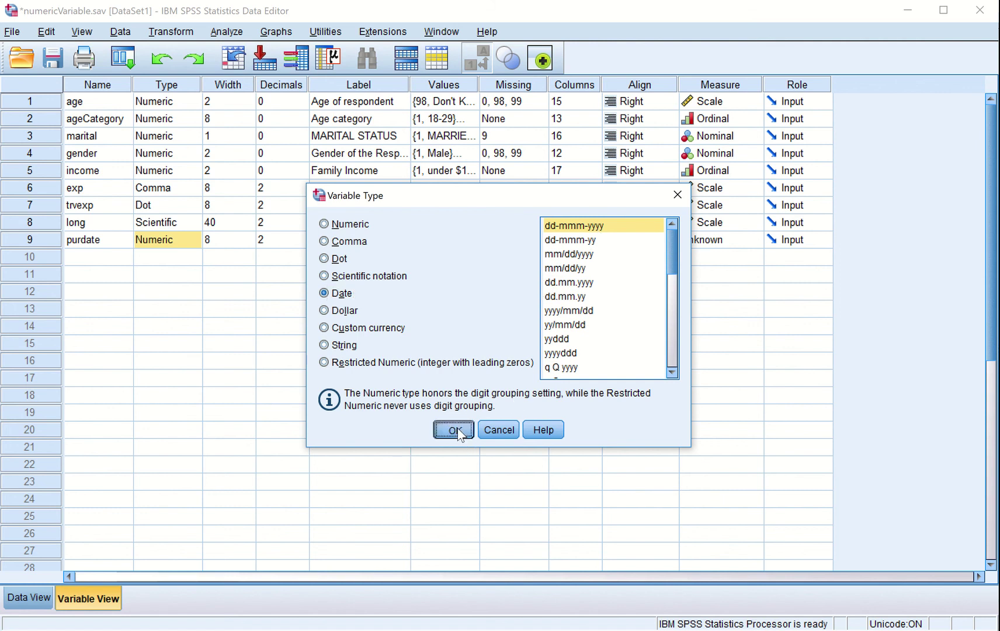
- Enter 22-Mar-2019 as purdate for case 1 in Data View, correcting the mistyped year
click(35, 597)
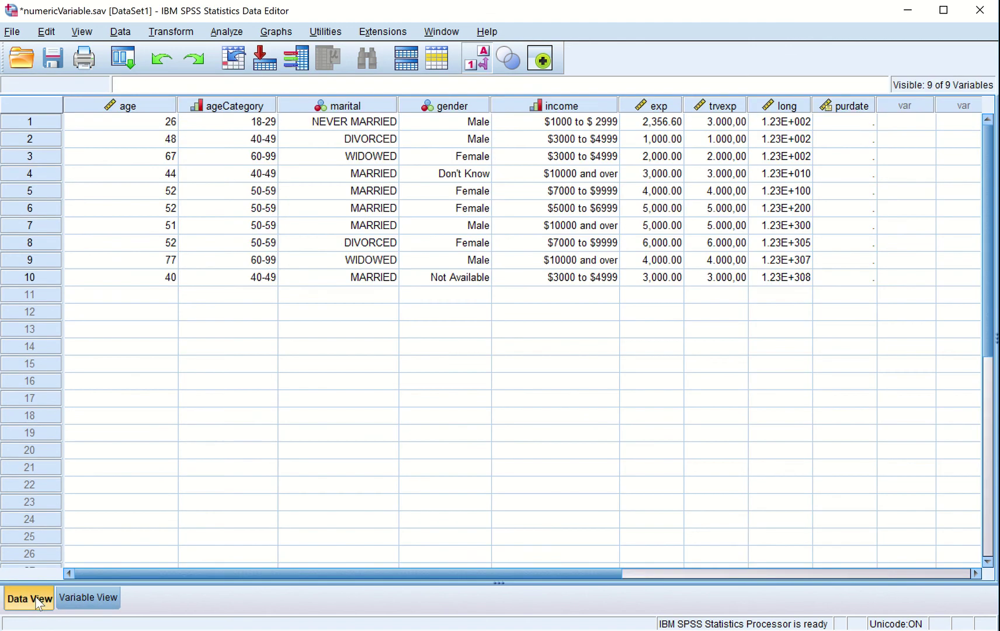
click(858, 124)
double_click(860, 124)
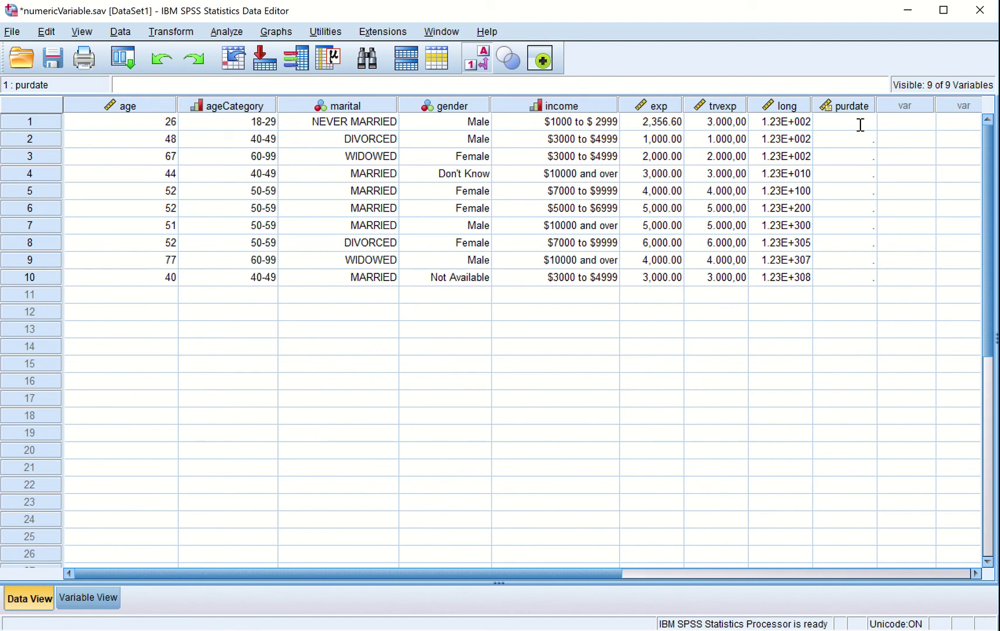
text(22)
text(-)
text(Mar)
text(-)
text(2020)
key(BackSpace)
key(BackSpace)
text(19)
key(Return)
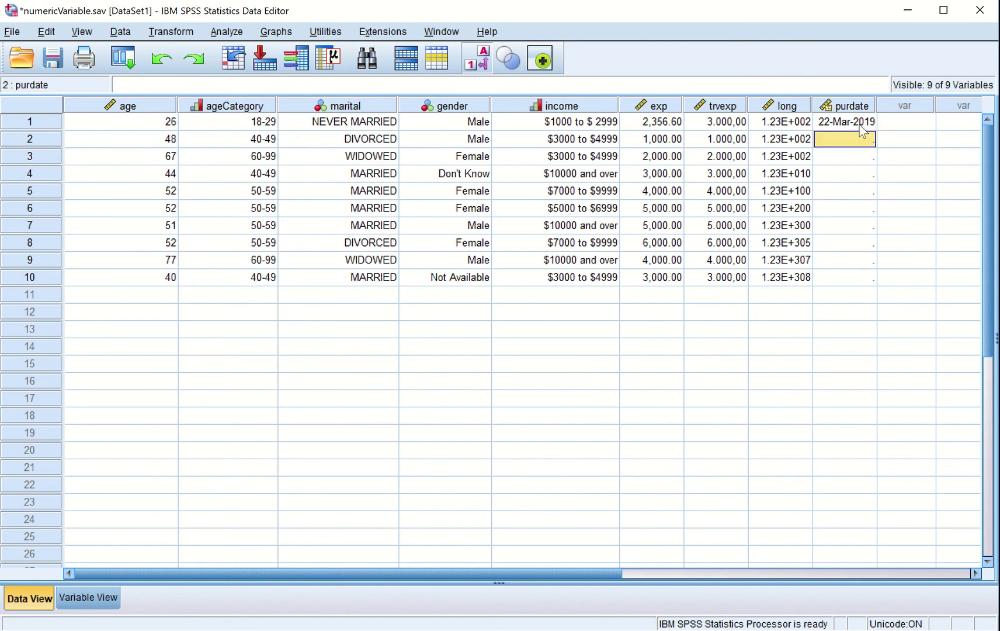
click(847, 122)
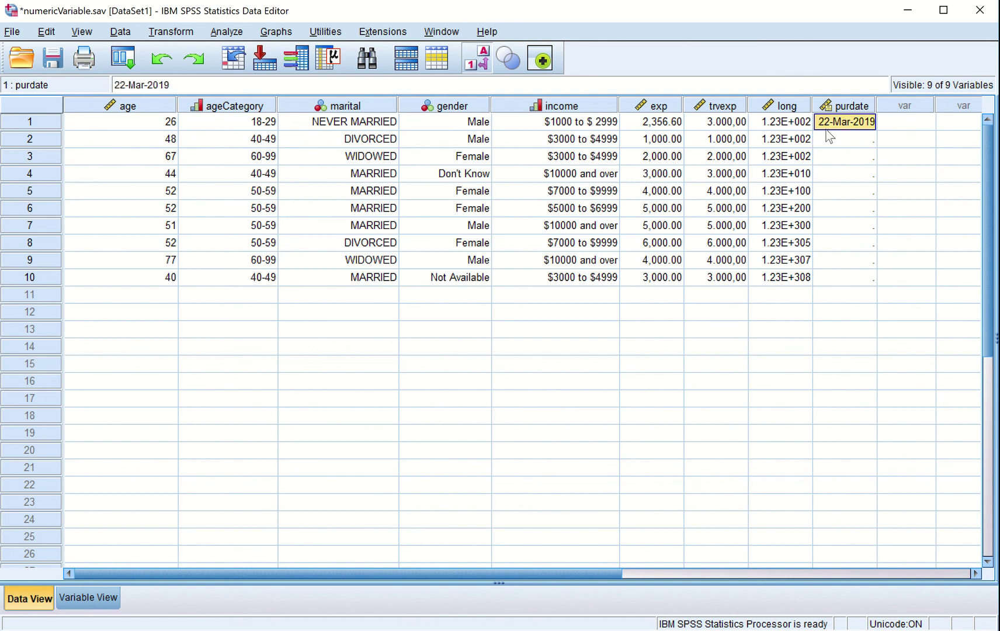
- Change purdate's format to dd-mmm-yy so case 1 displays as 22-Mar-19 in Data View
click(89, 603)
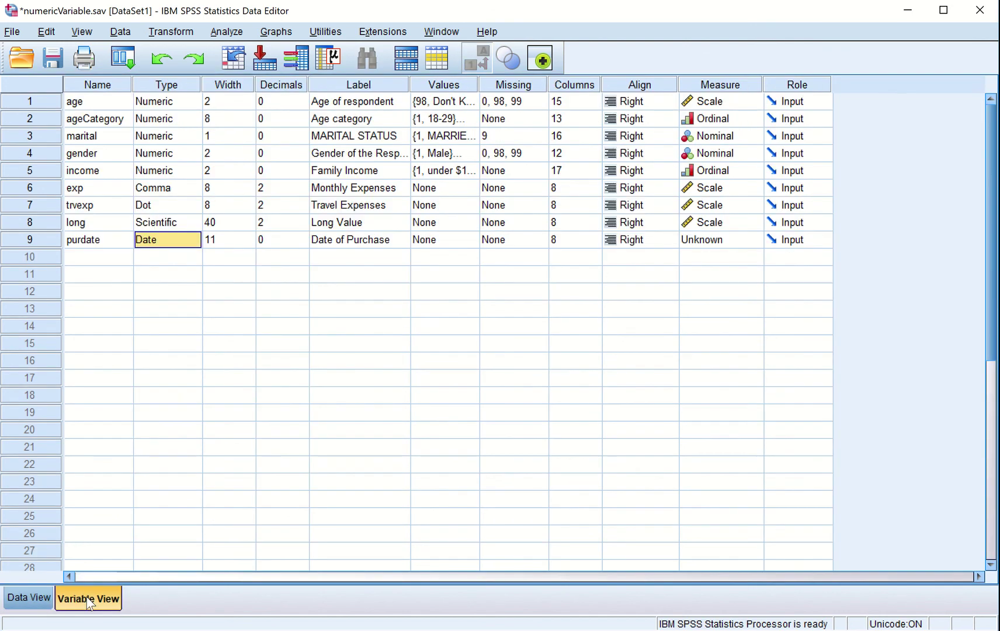
click(199, 240)
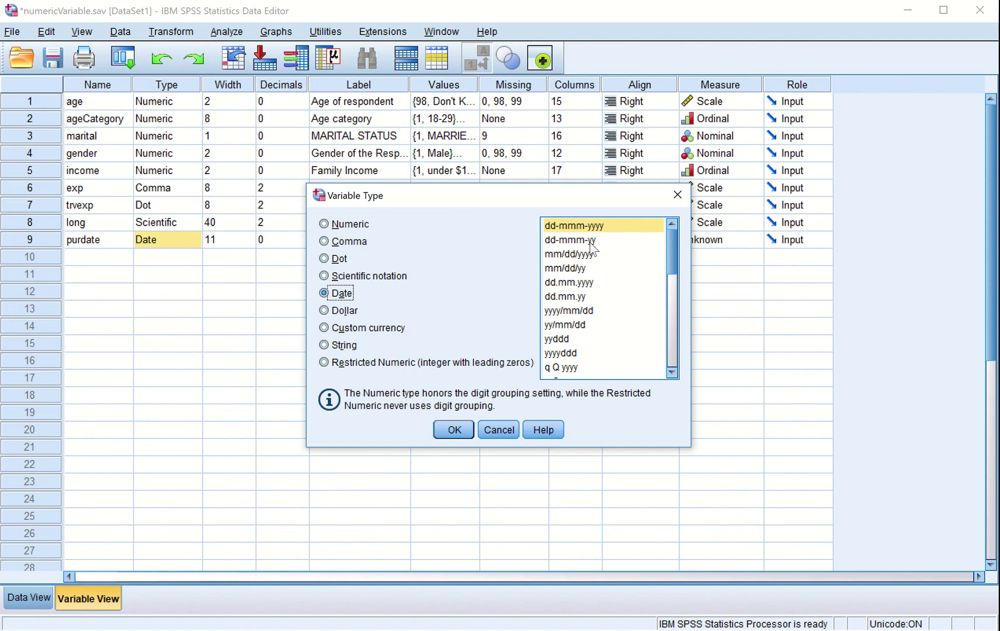
click(590, 241)
click(456, 430)
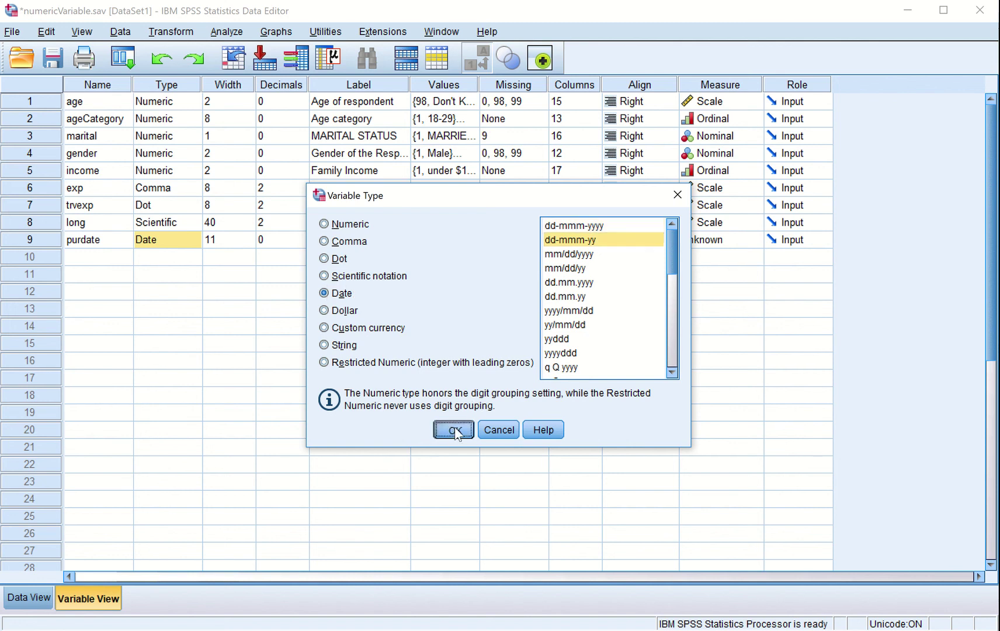
click(41, 591)
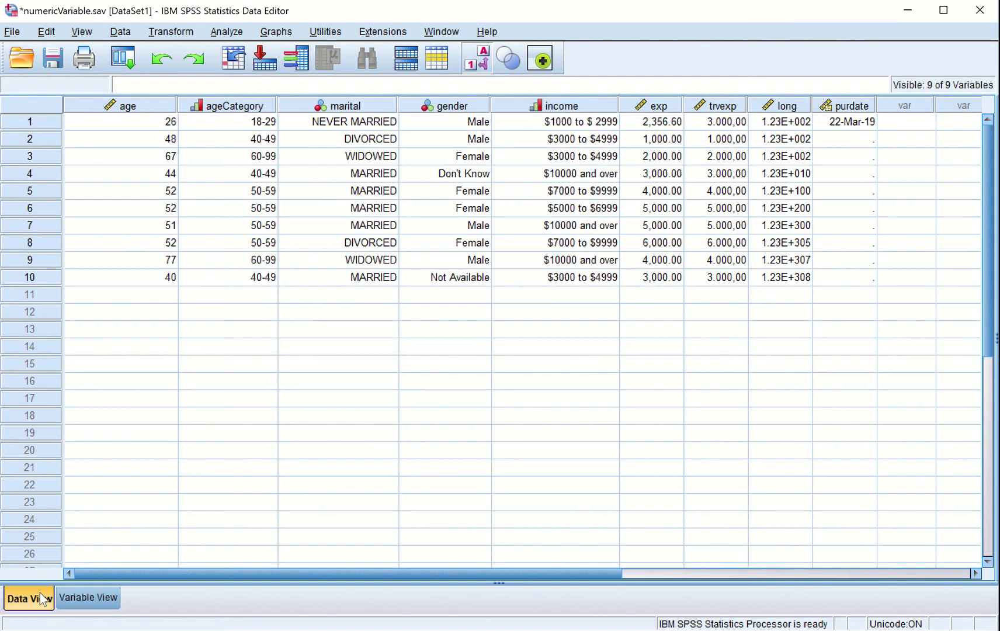
- Reformat purdate as dd.mm.yyyy, giving it width 10 and 0 decimals
click(91, 601)
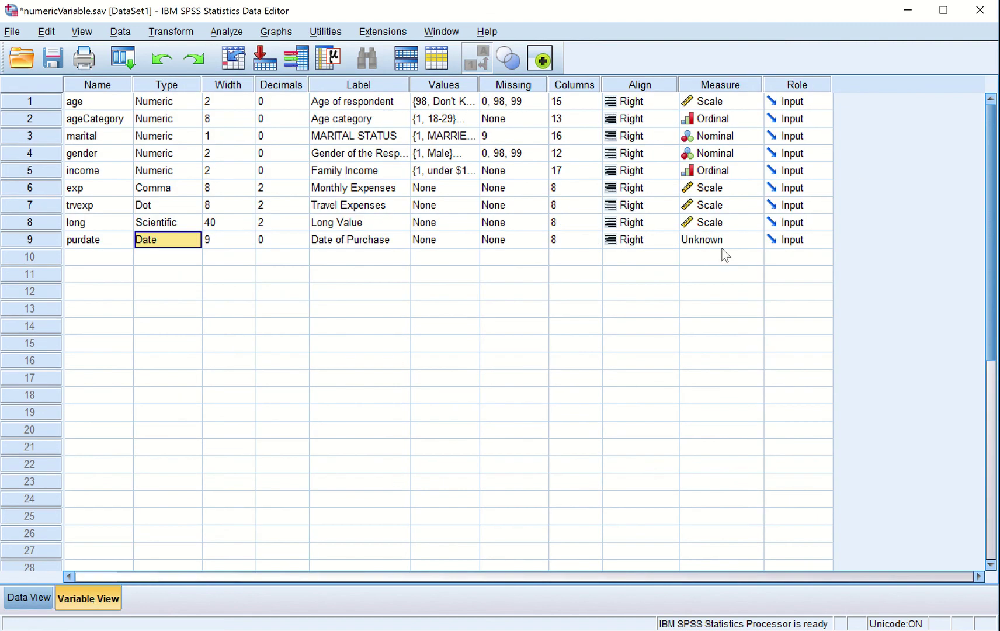
click(196, 240)
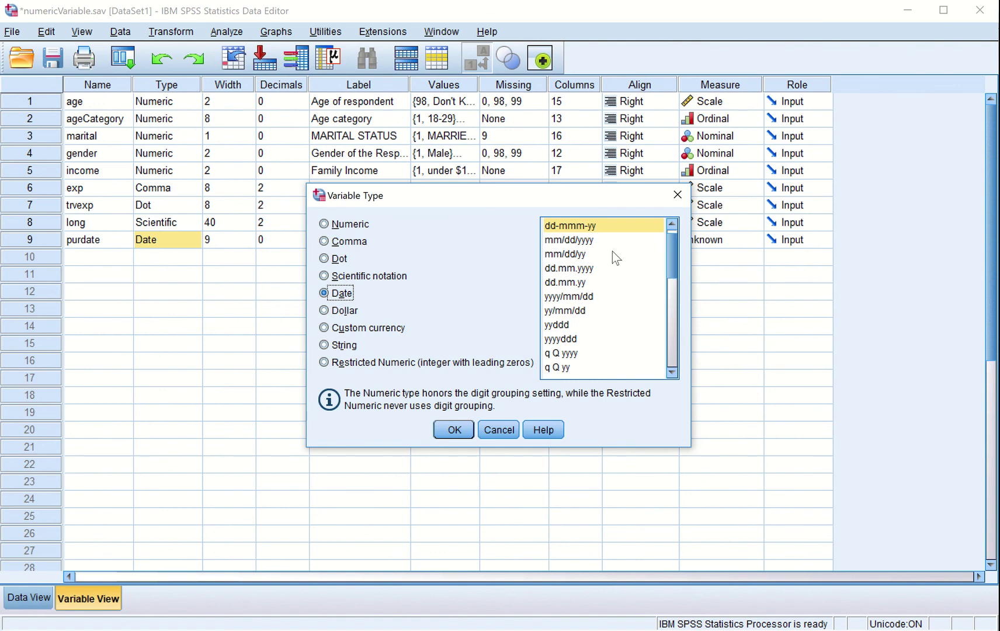
click(582, 241)
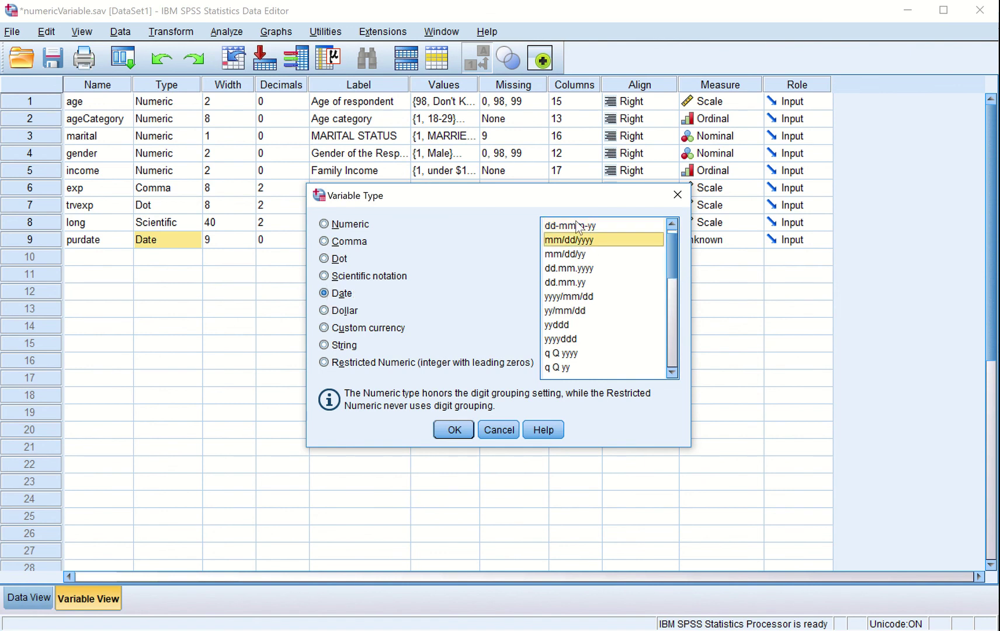
click(577, 226)
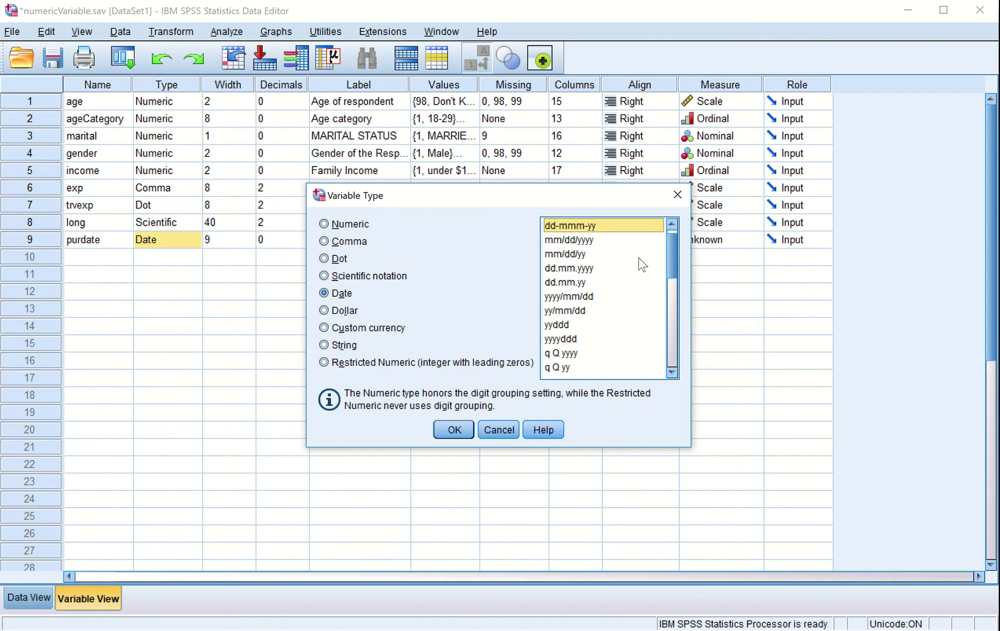
click(578, 240)
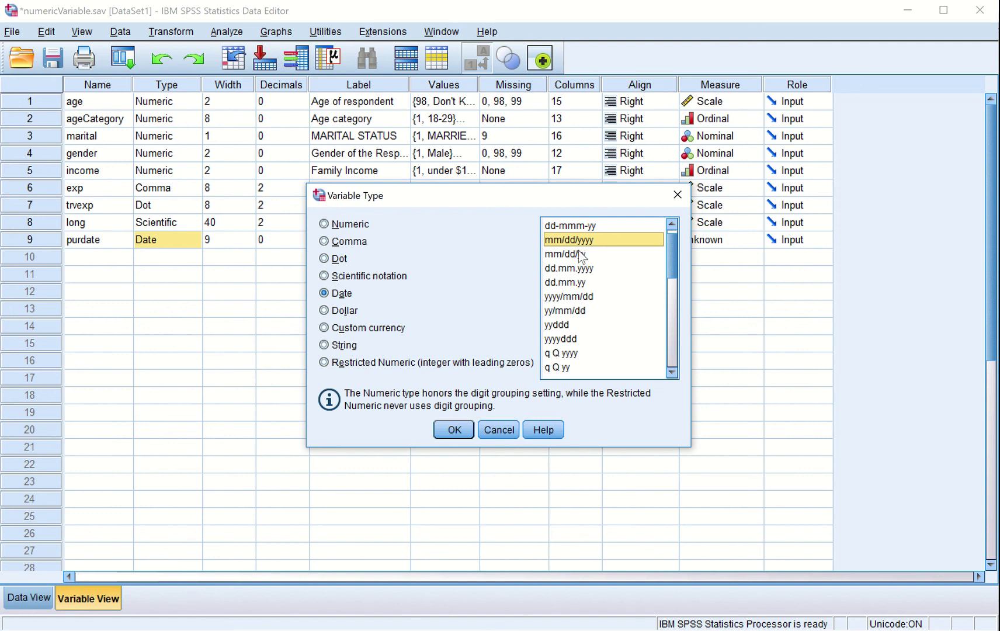
click(579, 256)
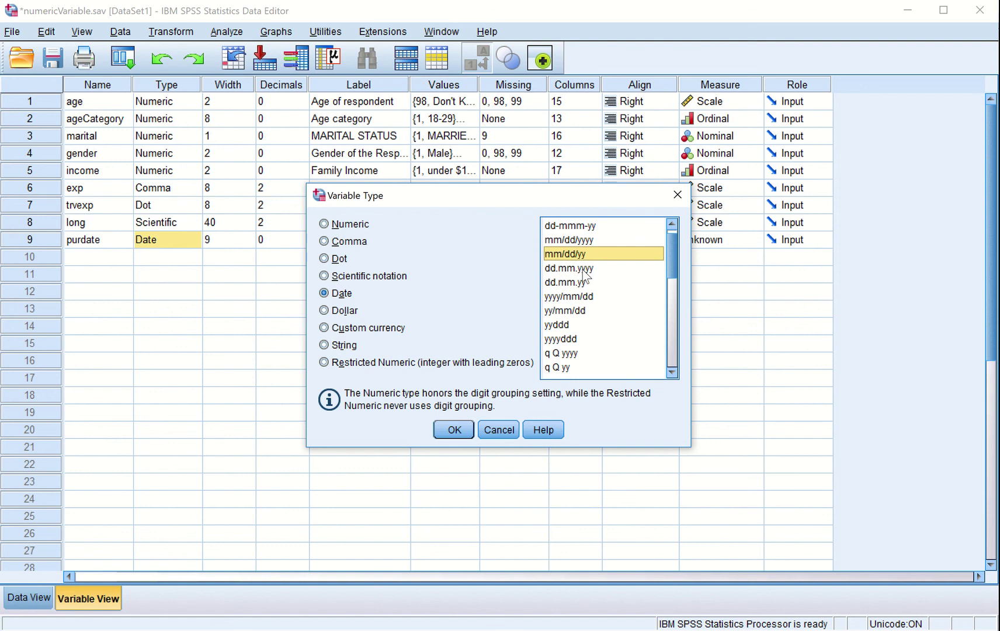
click(583, 270)
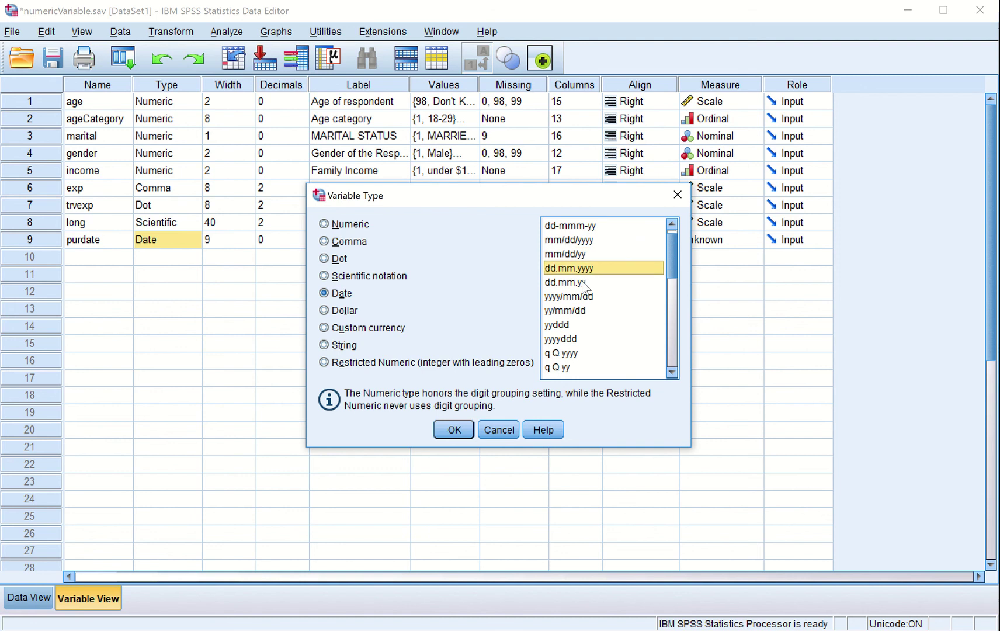
click(582, 285)
click(455, 430)
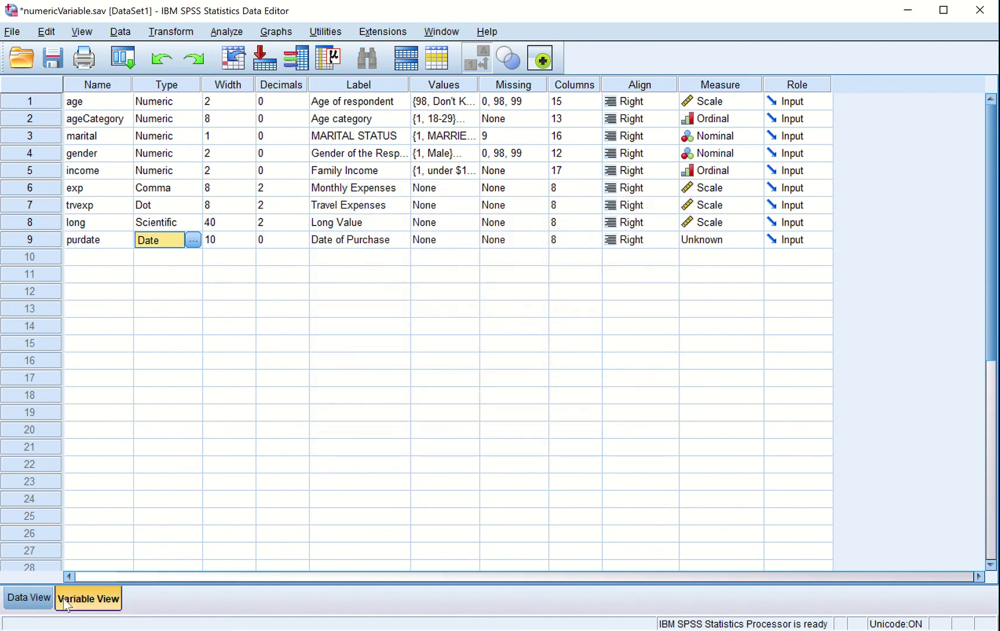
- Switch to Data View to see case 1's purdate displayed as 22.03.2019
click(28, 598)
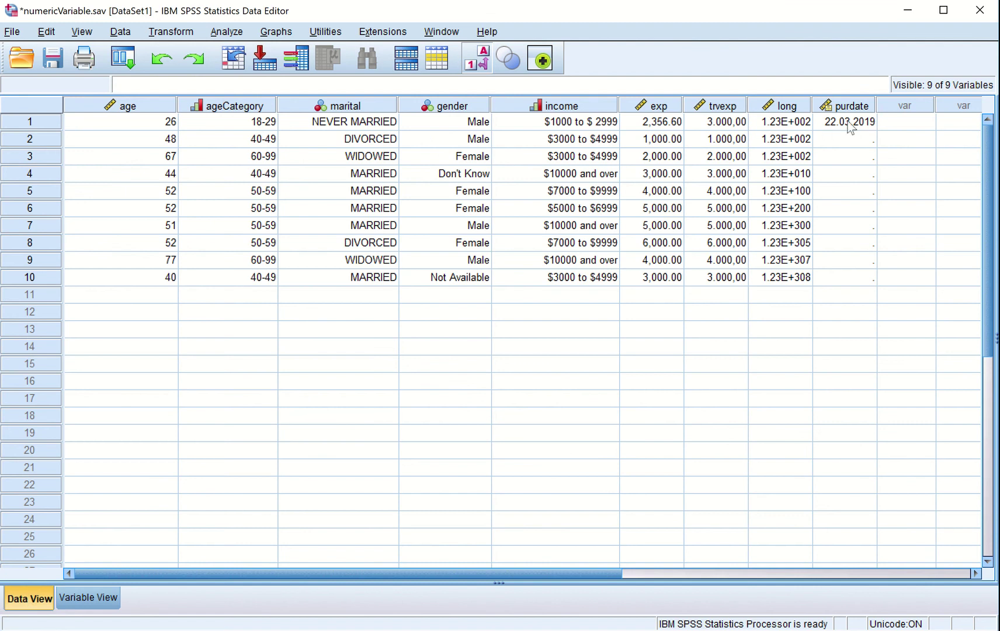